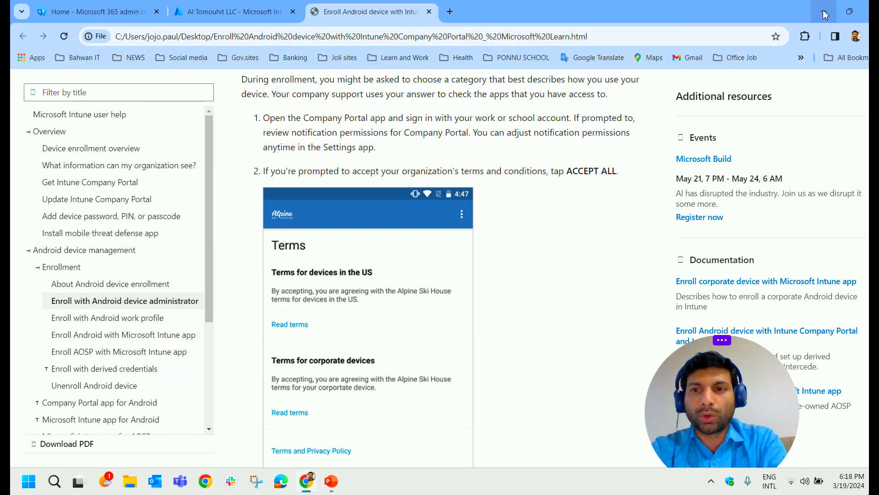
Step: Read the Enroll device steps 1–3, from accepting the terms to the privacy screen
scroll(627, 166, "up", 3)
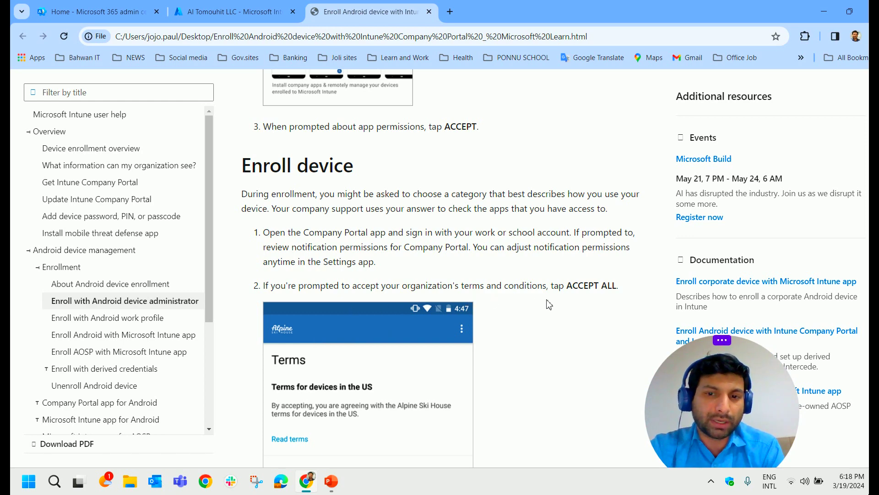
scroll(548, 304, "down", 5)
scroll(448, 354, "down", 4)
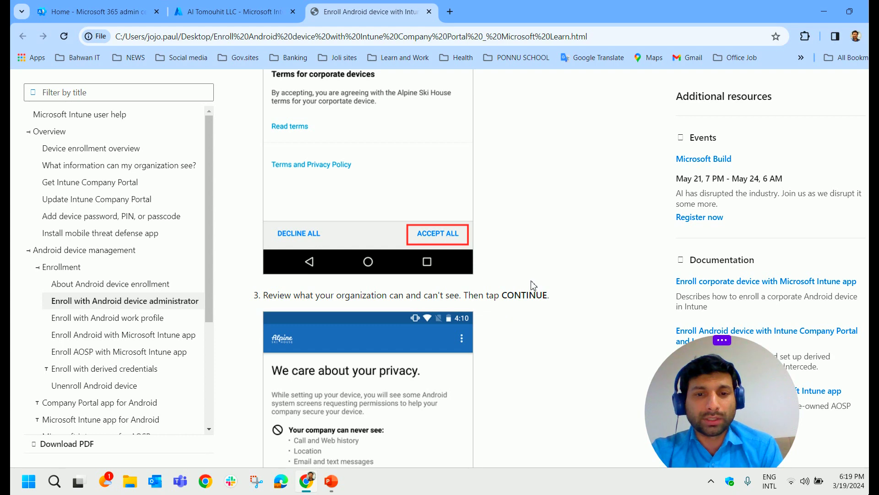
scroll(531, 296, "down", 1)
Step: Show slide 5 with the tablet and phone image, then return to the article's step 3
left_click(332, 482)
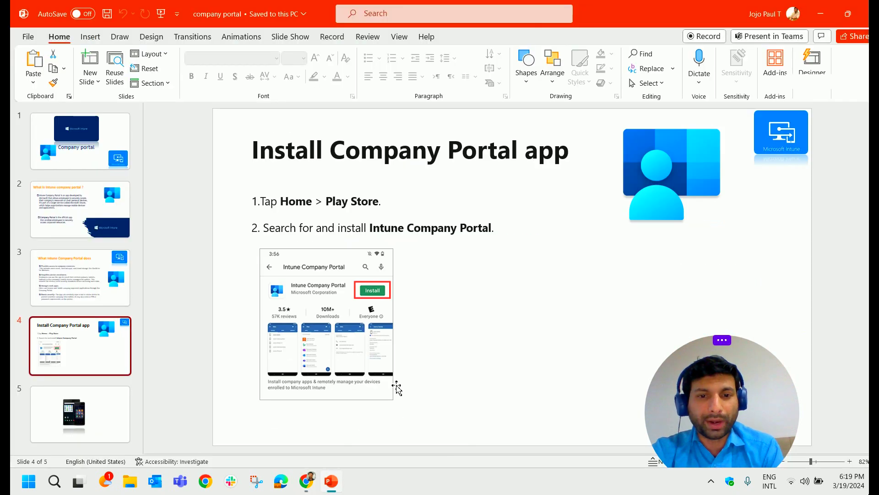
scroll(458, 320, "down", 1)
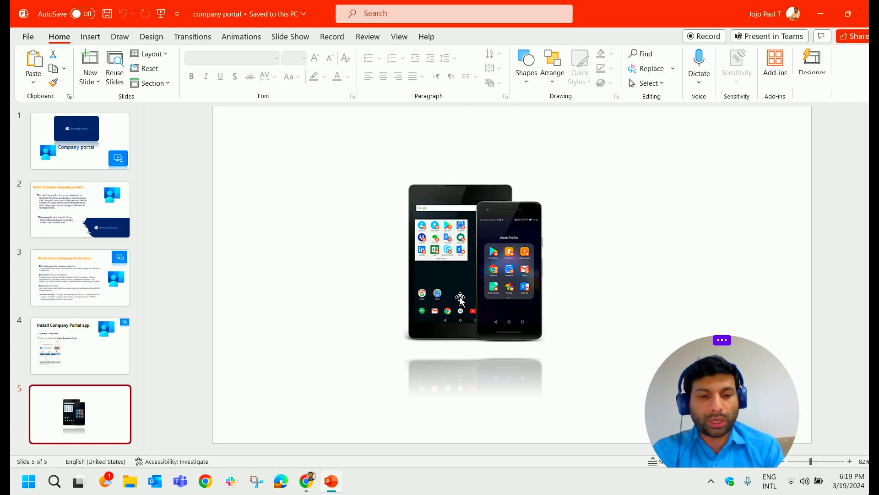
key("alt+Tab")
scroll(405, 307, "down", 3)
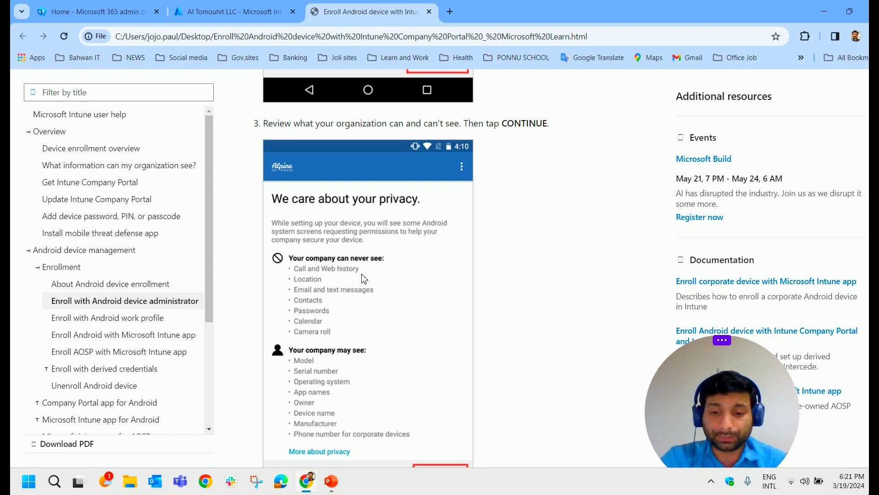
Step: Read steps 4–5 on What's next and Android permissions, then switch to the Intune admin center home
scroll(364, 279, "down", 8)
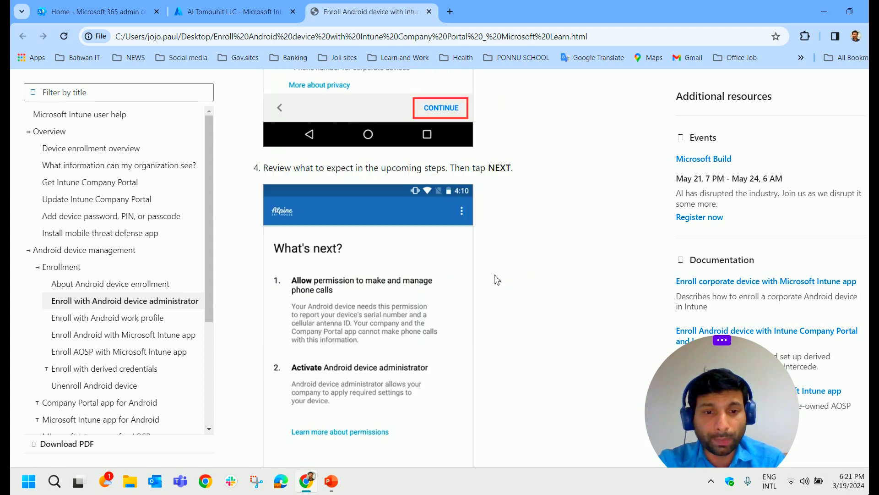
scroll(497, 279, "down", 5)
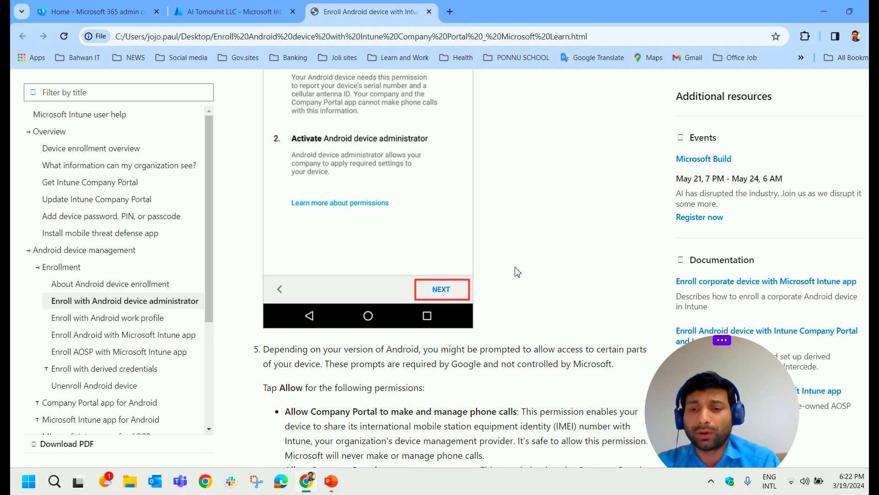
key("alt+Tab")
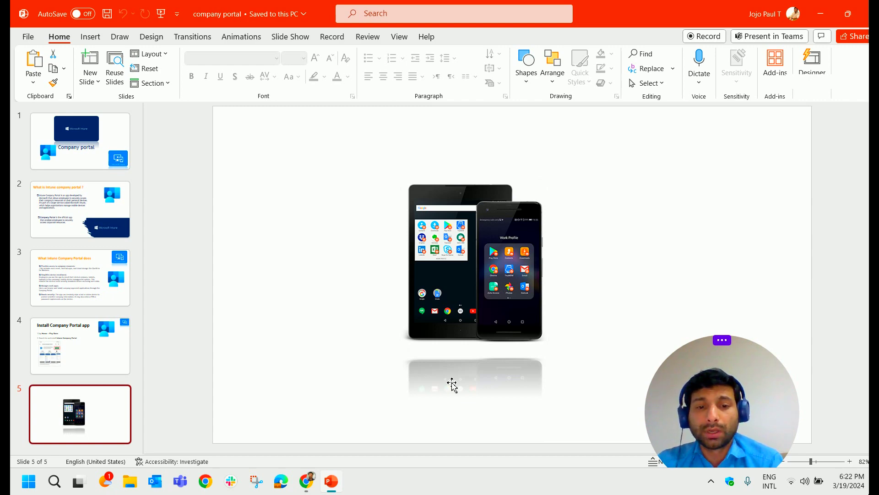
left_click(312, 479)
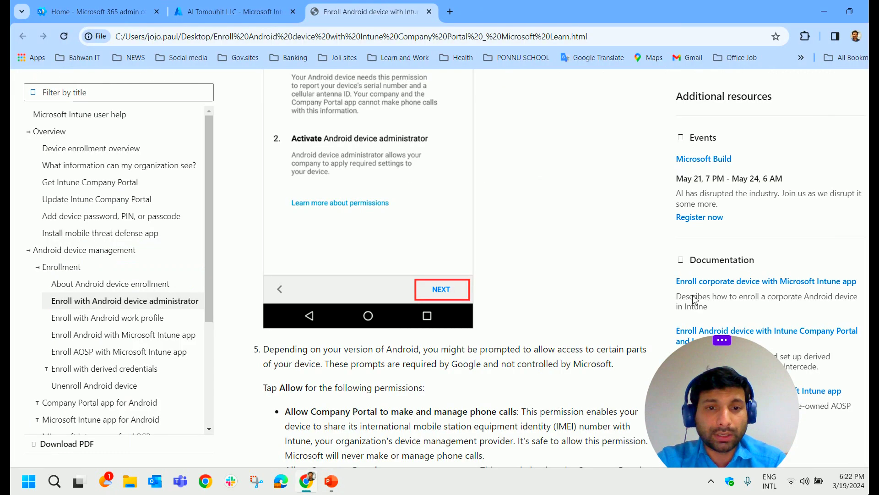
left_click(216, 12)
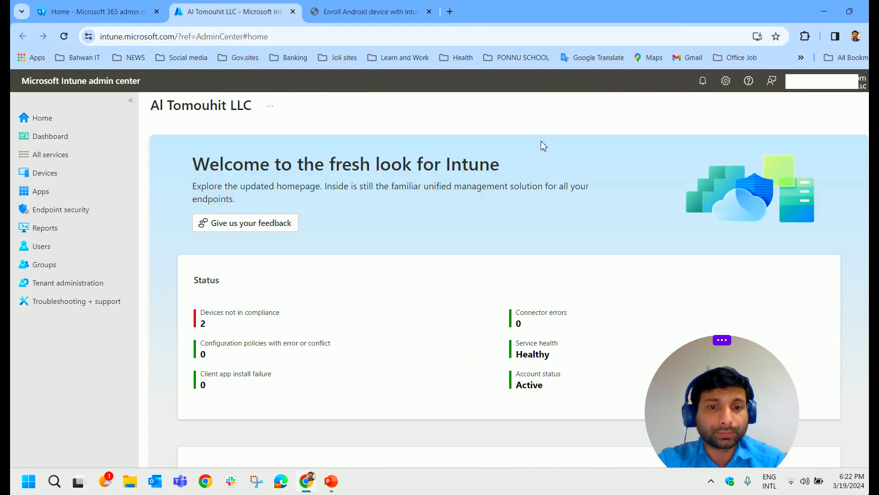
Step: Show Devices | Overview with per-platform counts, such as 1 Android and 4 Windows devices
left_click(60, 180)
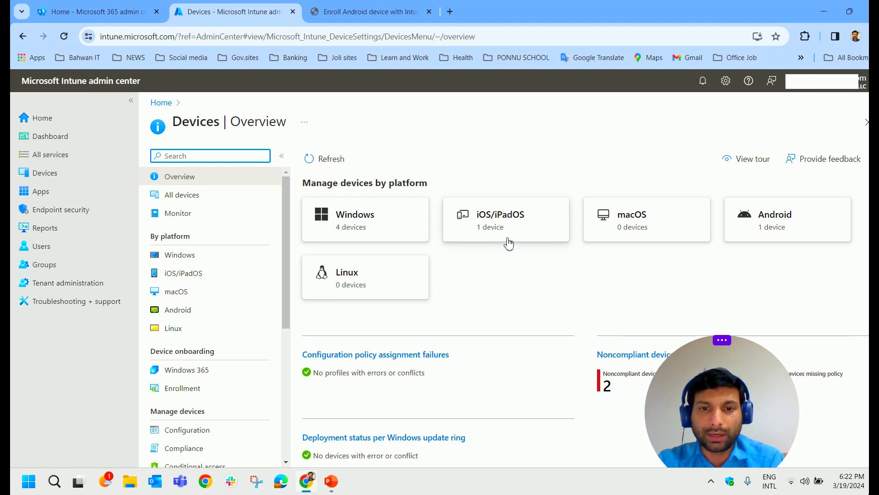
key("alt+Tab")
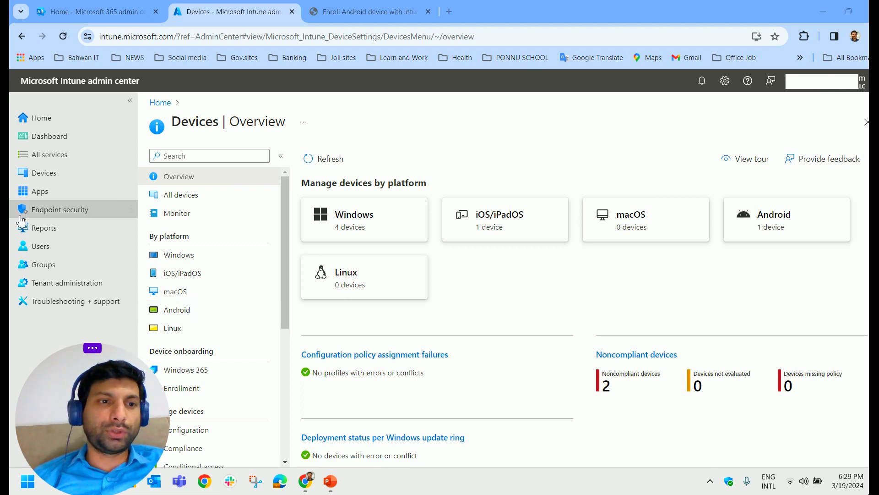
Step: From Apps > All apps, add a new app with the type Microsoft Store app (new)
left_click(44, 196)
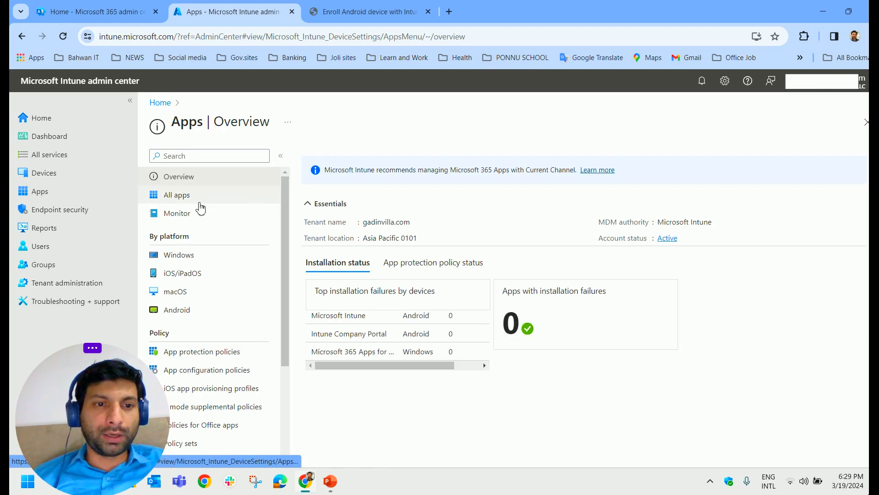
left_click(199, 204)
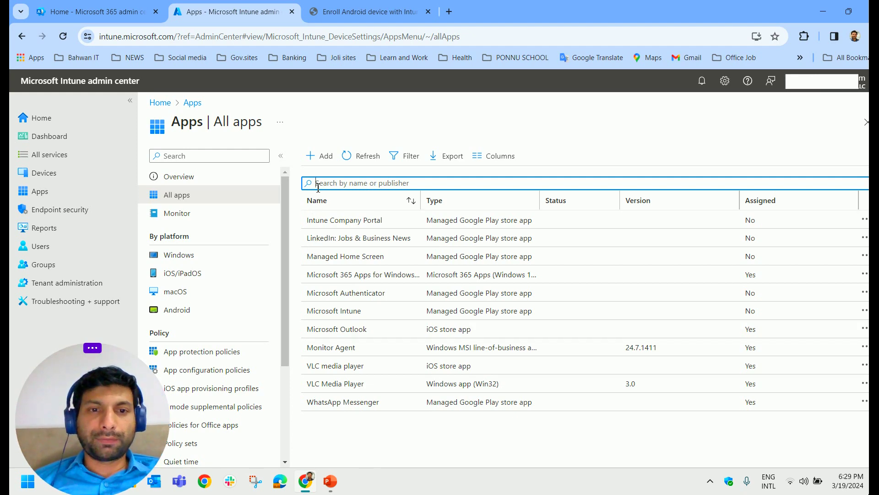
left_click(323, 156)
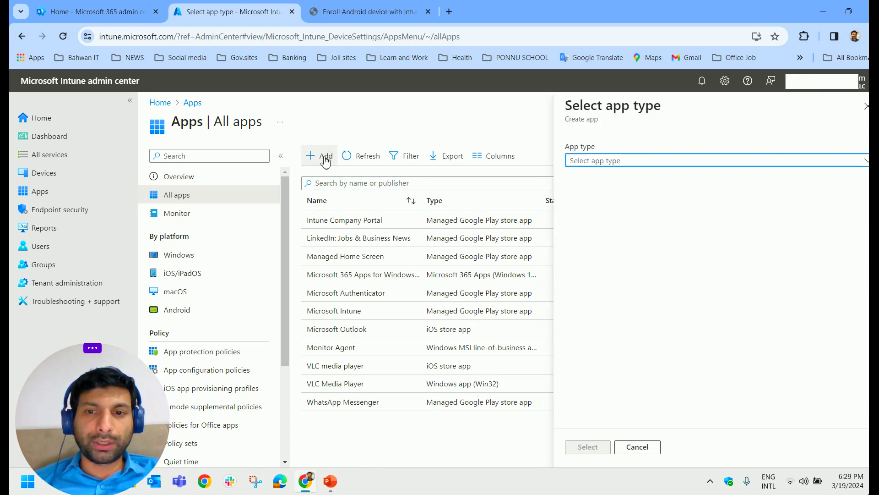
left_click(714, 166)
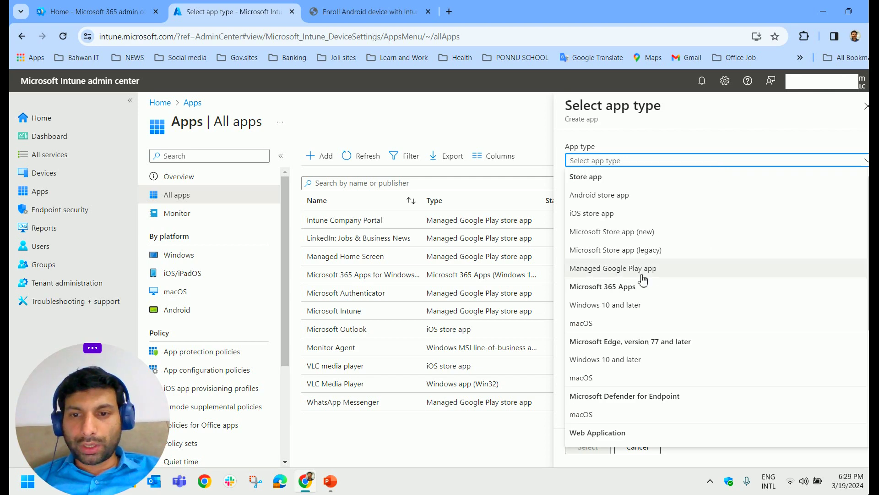
left_click(638, 234)
left_click(587, 447)
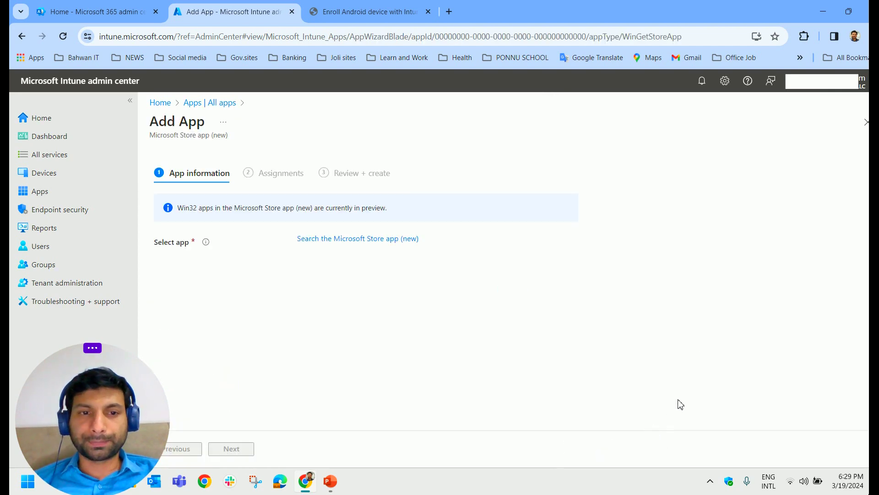
Step: Search the Microsoft Store for 'adobe' and select Adobe Acrobat Reader DC as the app
left_click(355, 239)
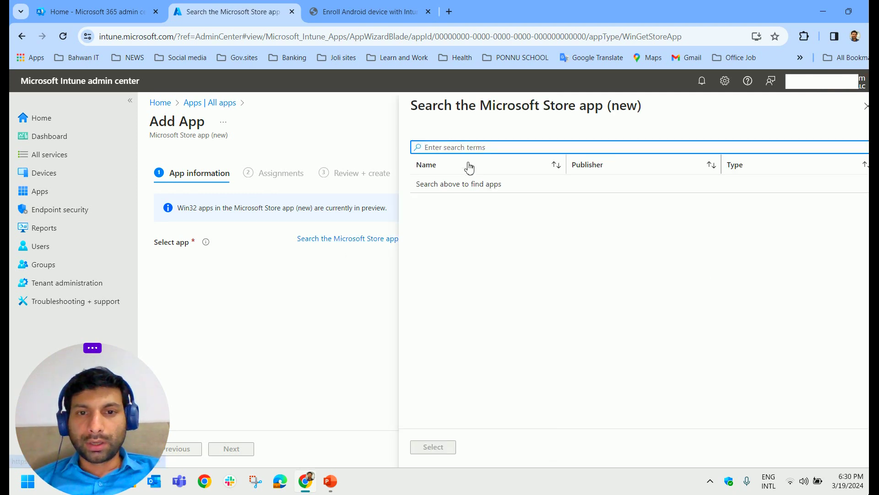
type("adobe")
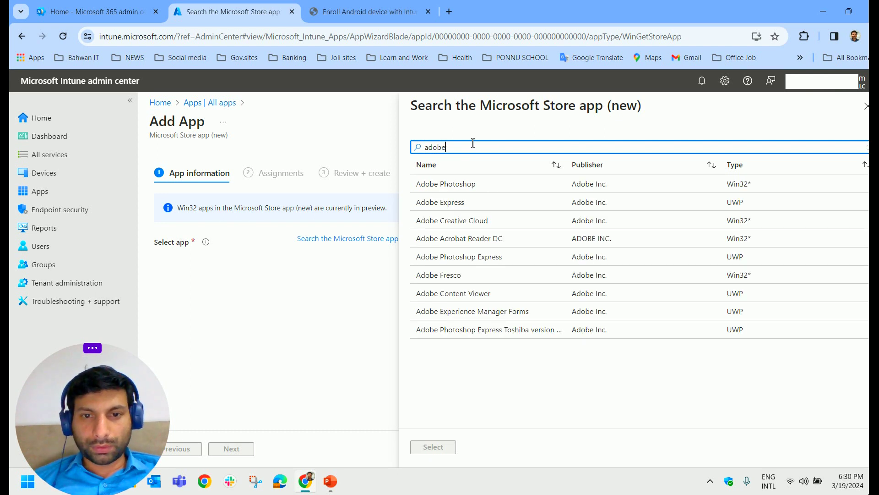
left_click(495, 243)
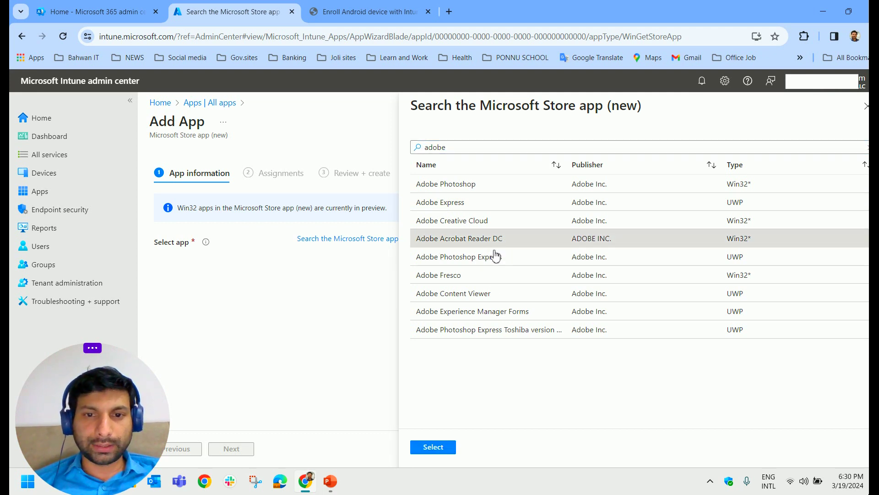
left_click(434, 450)
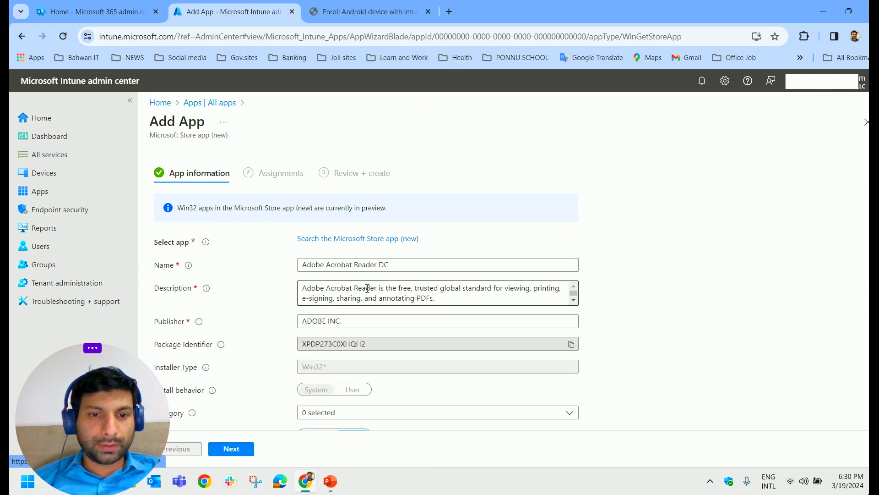
left_click_drag(124, 378, 825, 368)
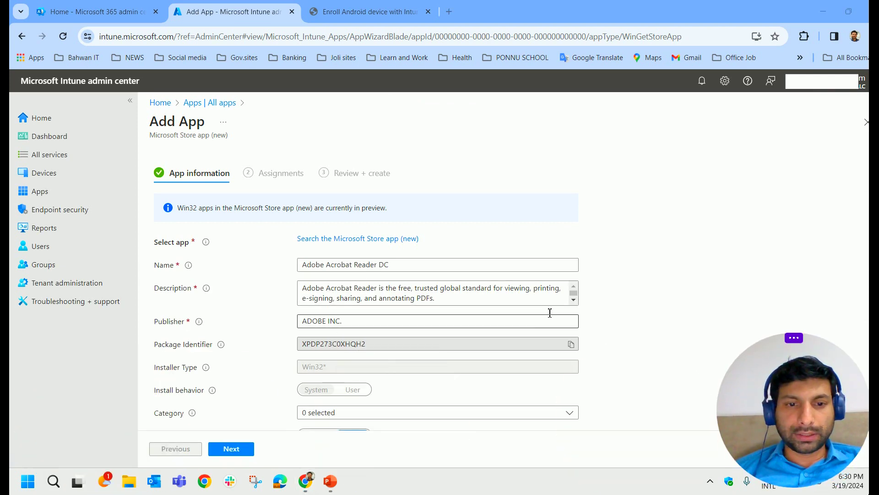
scroll(549, 298, "down", 2)
scroll(374, 394, "down", 1)
scroll(374, 394, "down", 1)
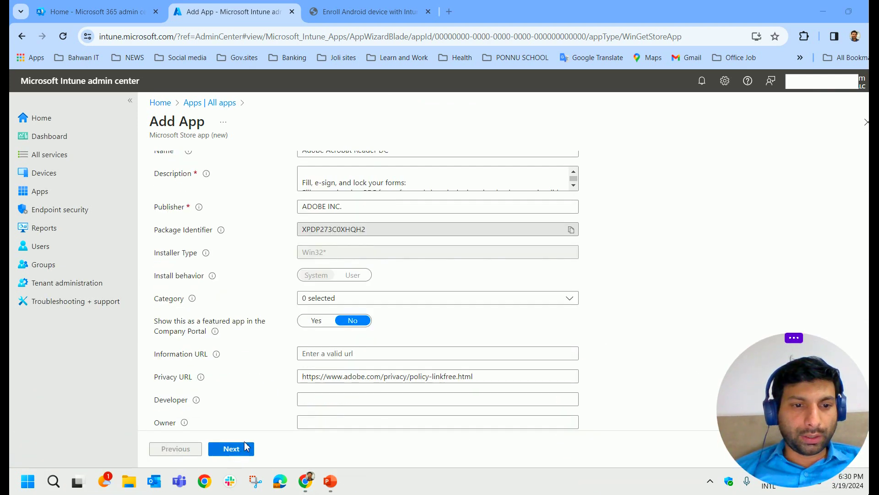
left_click(243, 450)
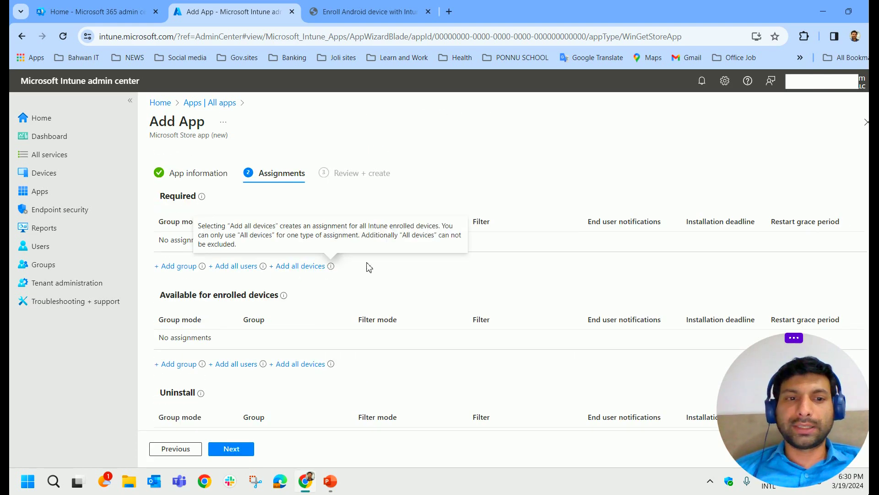
Step: Assign the app as required for all users and all devices, then create it
left_click(243, 267)
left_click(302, 265)
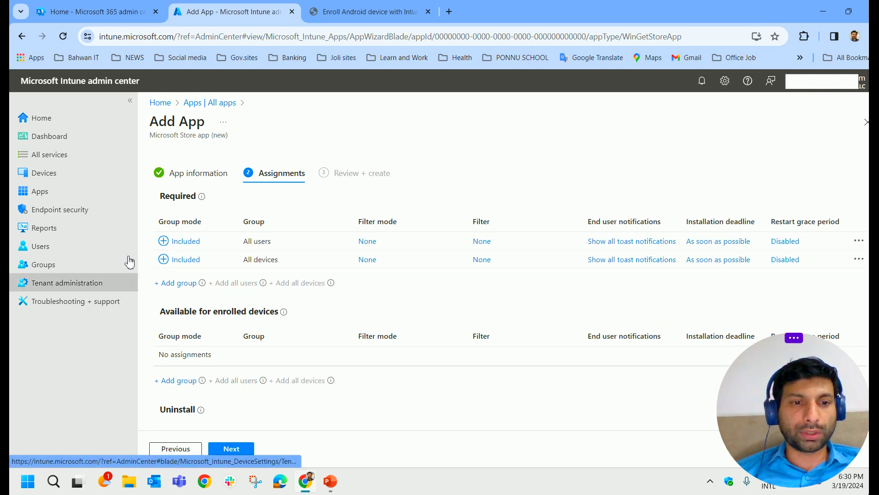
left_click(237, 449)
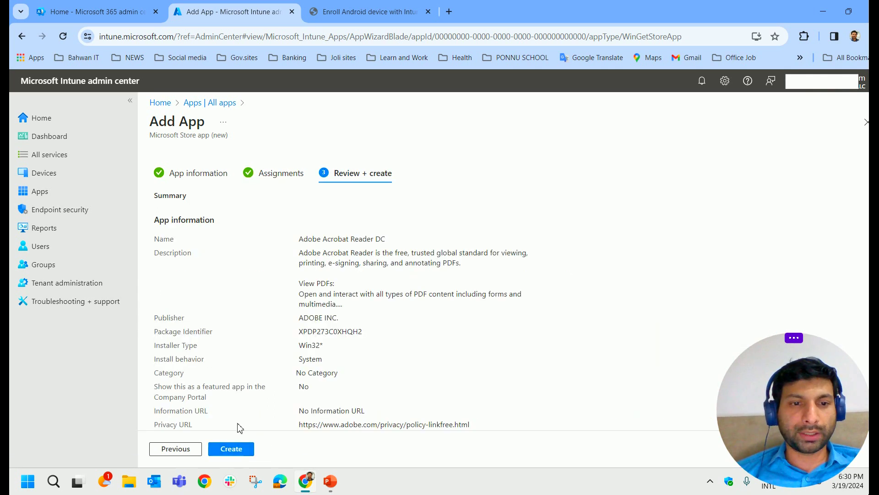
left_click(235, 451)
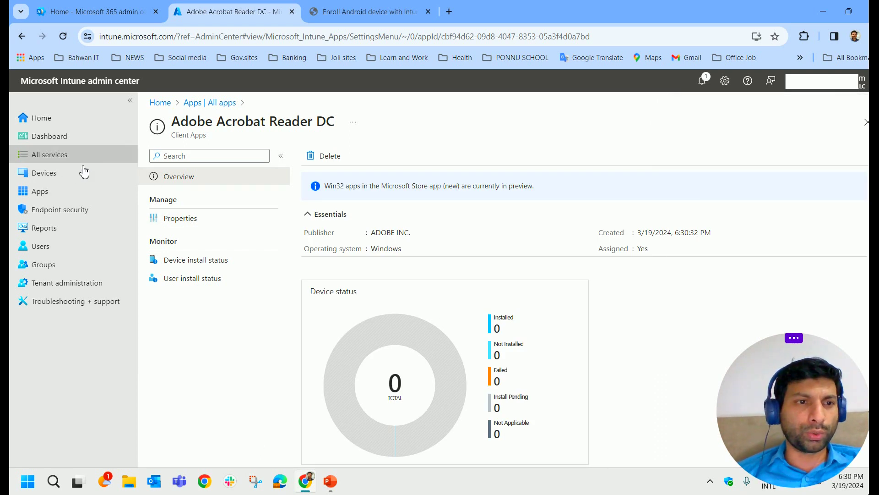
left_click(217, 104)
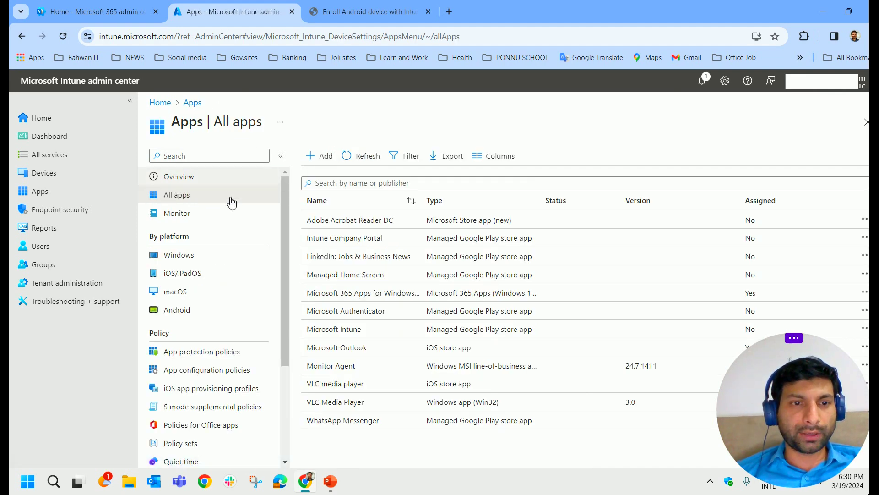
Step: Start adding a new app with the type iOS store app
left_click(323, 157)
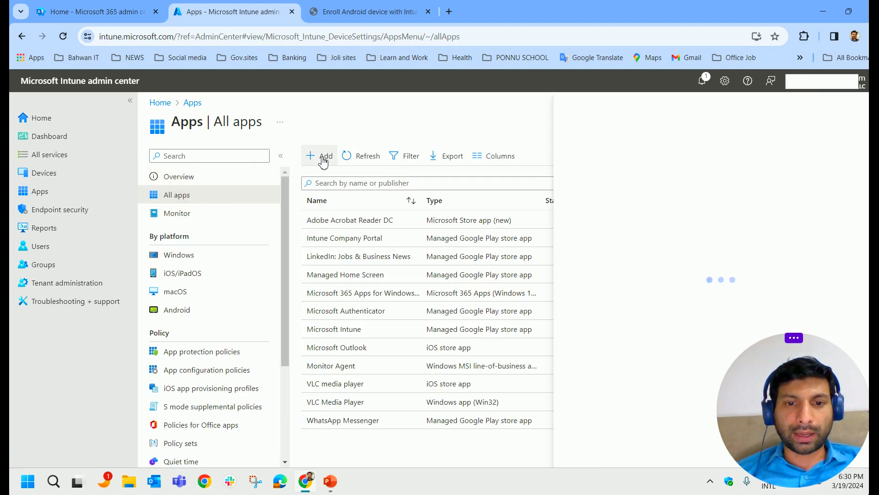
left_click(633, 165)
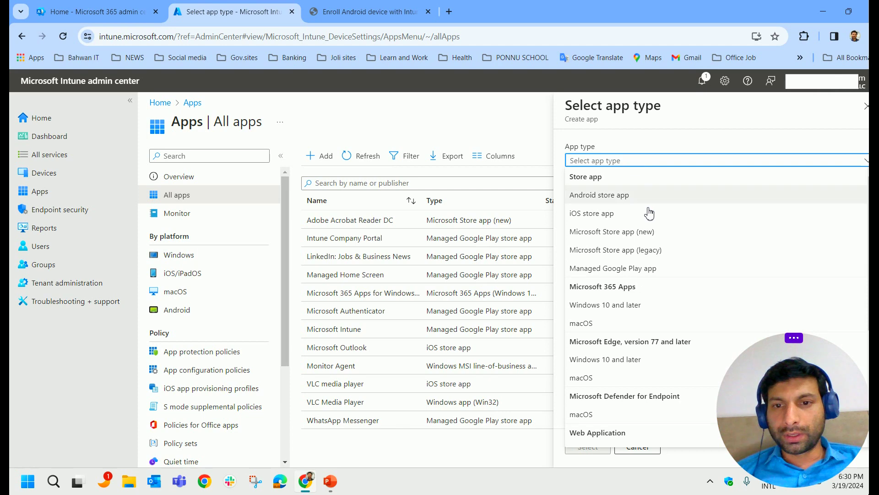
left_click(596, 220)
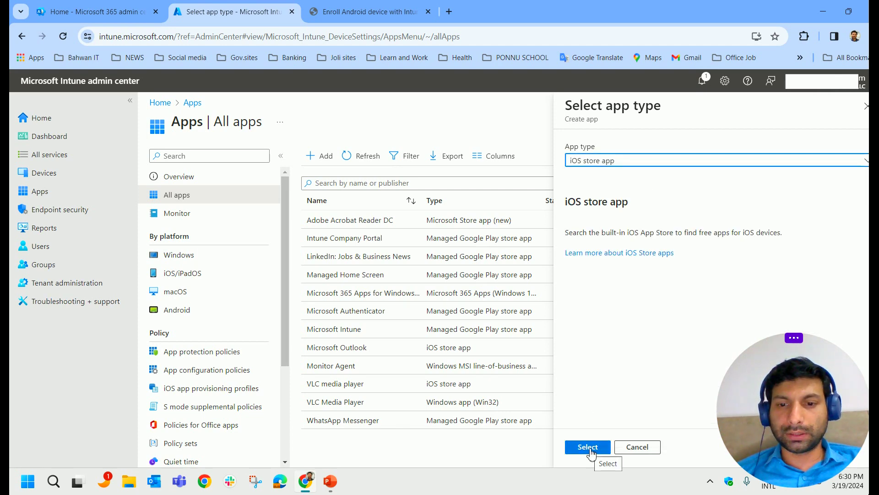
left_click(590, 448)
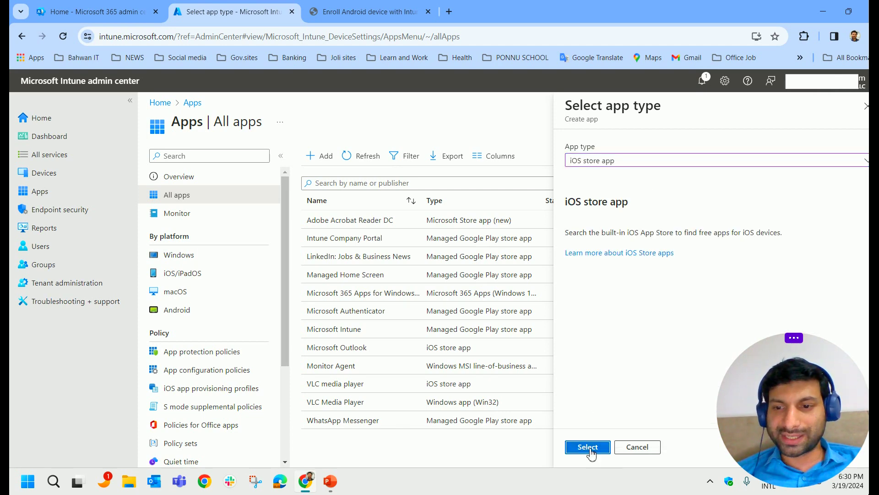
Step: Search the App Store for 'adobe reader', pick Adobe Acrobat Reader: Edit PDF and reach Assignments
left_click(338, 197)
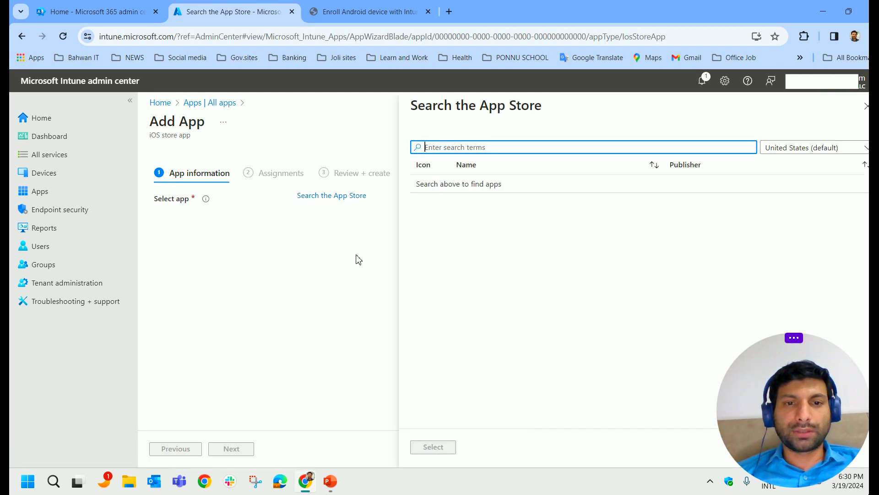
type("ado")
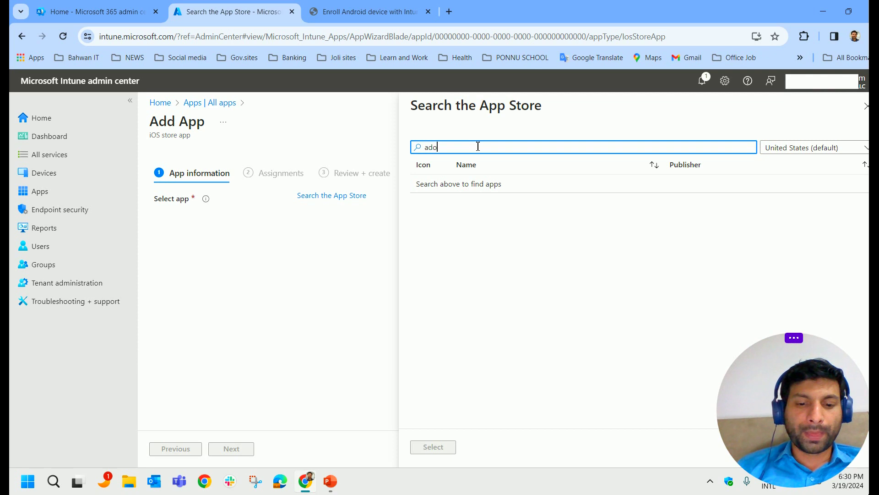
type("be reader")
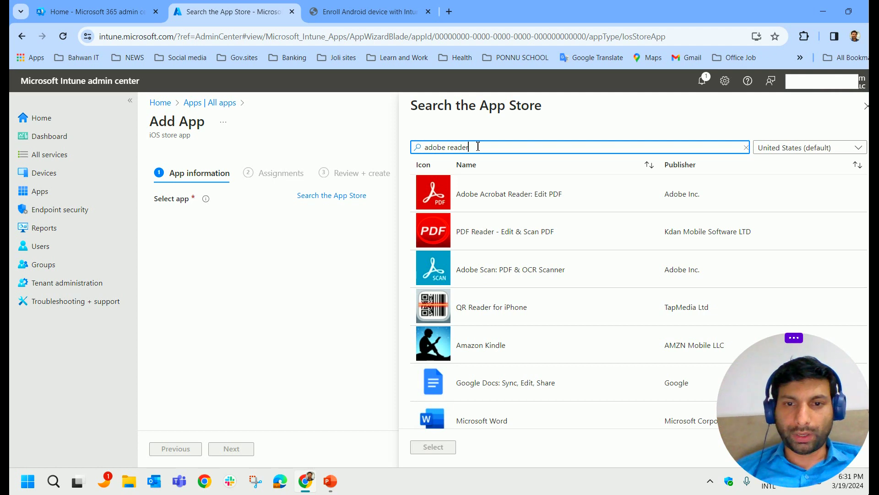
left_click(513, 197)
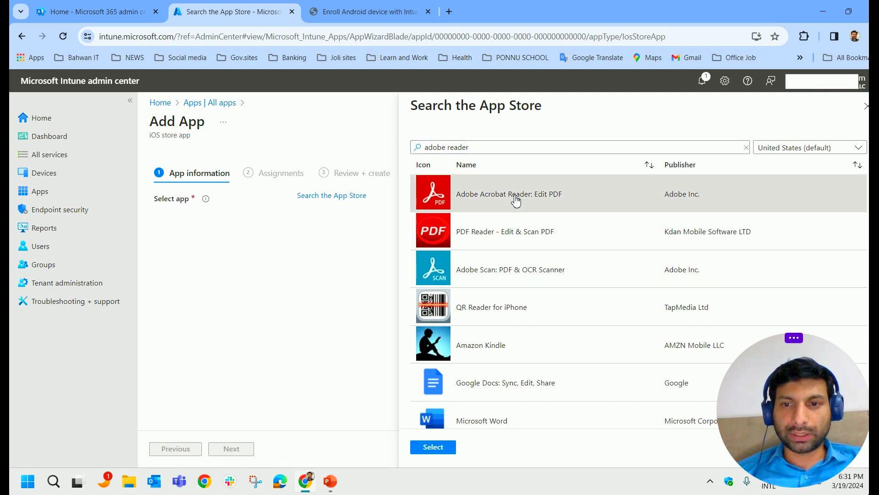
left_click(433, 447)
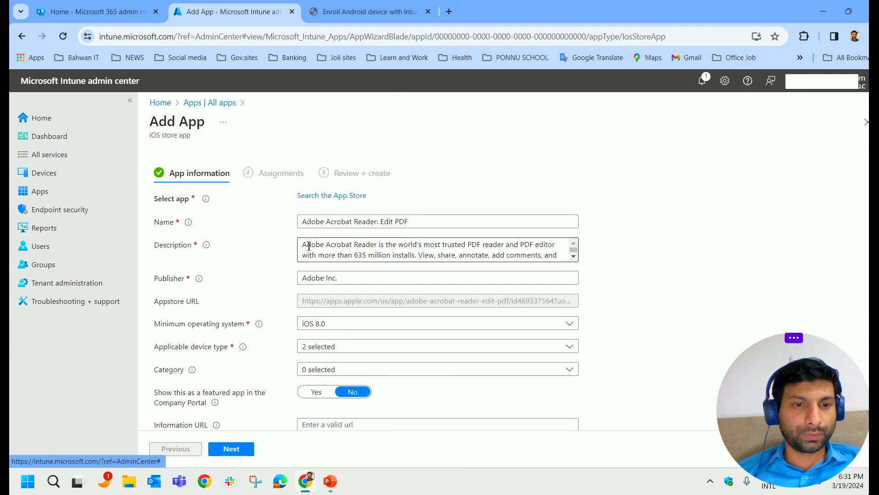
scroll(416, 330, "down", 1)
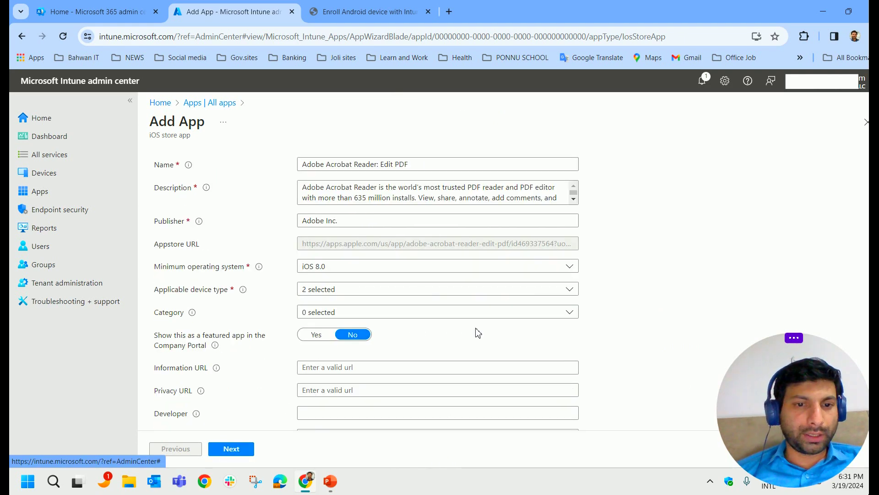
scroll(477, 332, "down", 2)
left_click(233, 450)
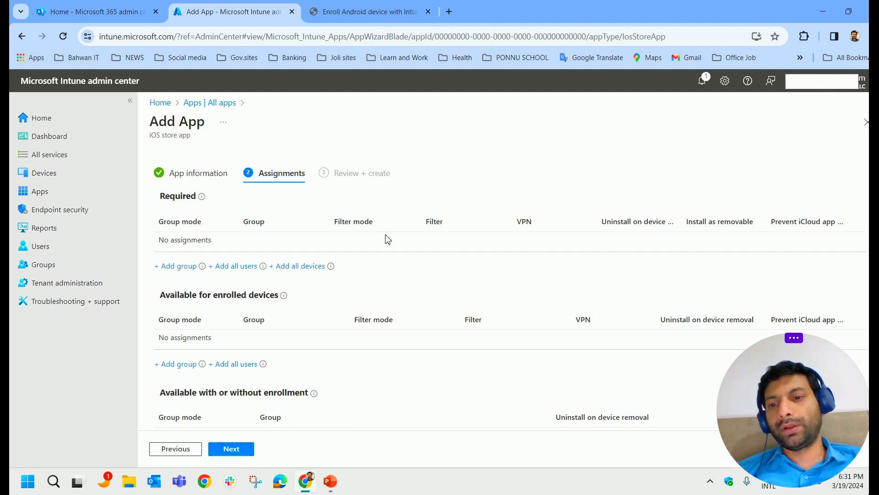
left_click(160, 104)
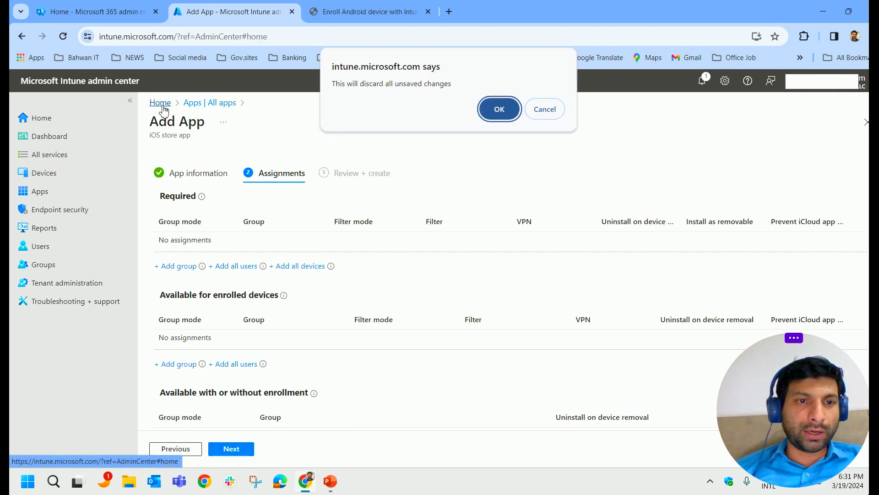
Step: Discard the unsaved iOS app and start adding a Managed Google Play app
left_click(499, 114)
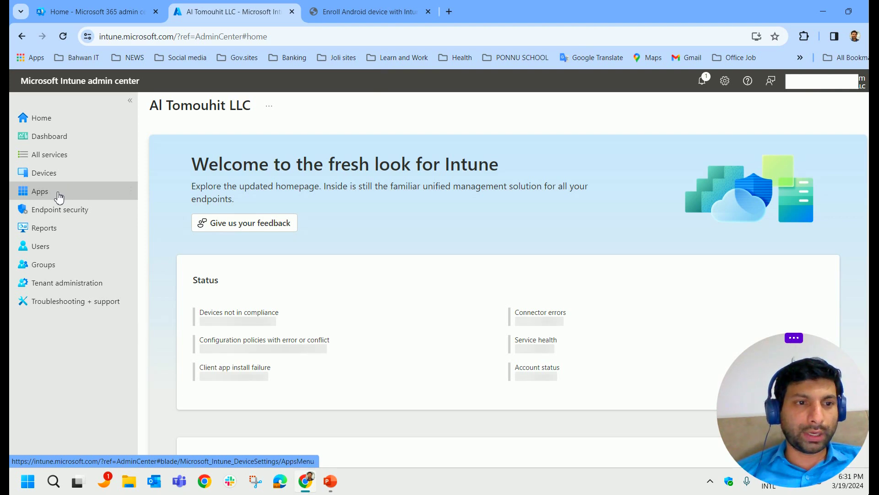
left_click(60, 196)
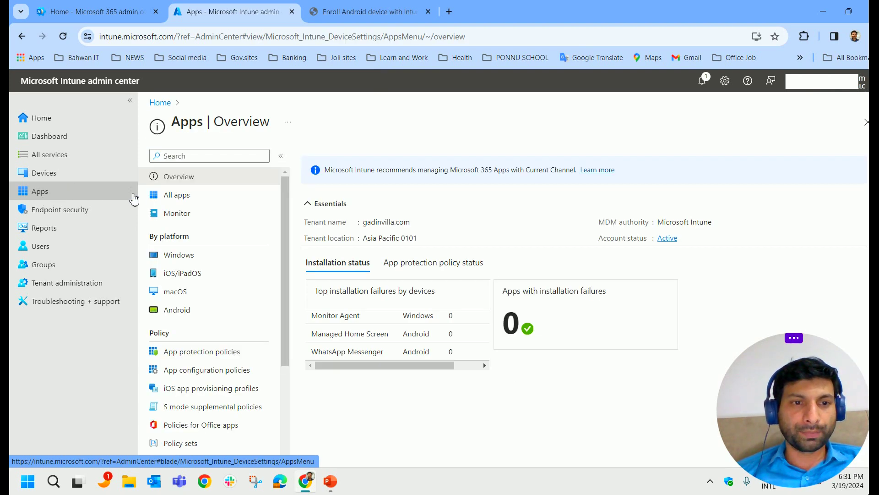
left_click(185, 197)
left_click(321, 156)
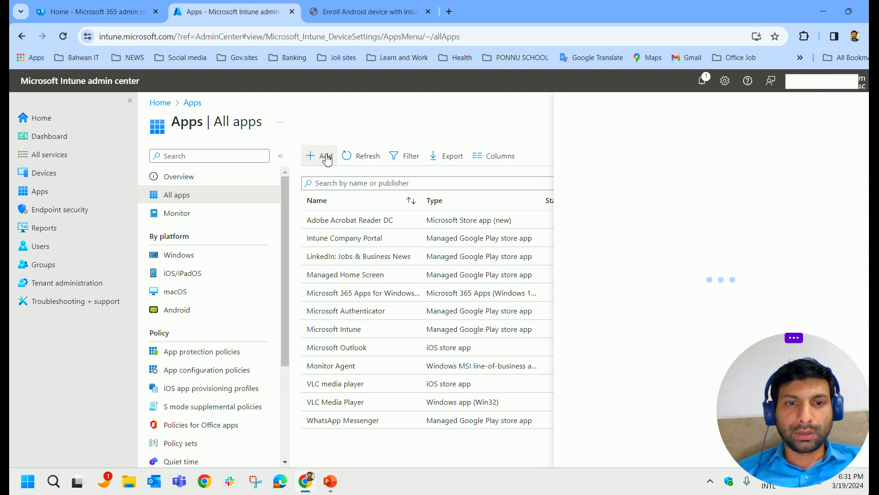
left_click(641, 164)
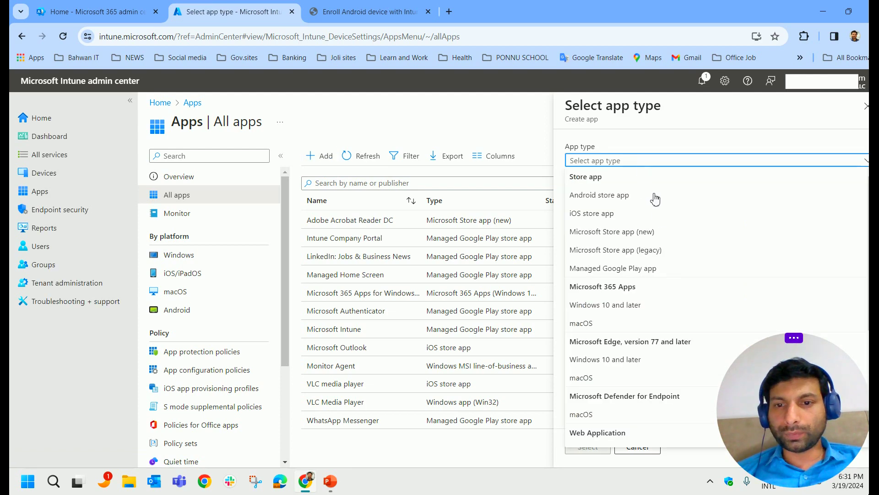
left_click(648, 271)
left_click(588, 446)
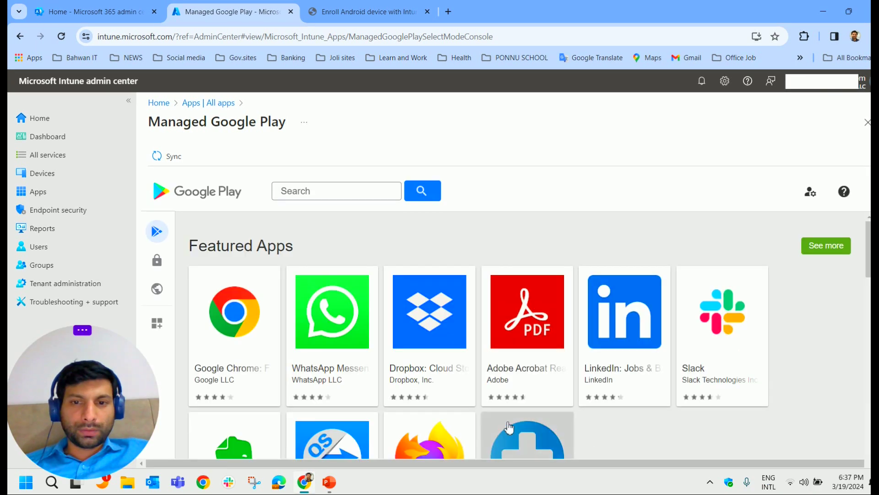
Step: Open Adobe Acrobat Reader in the managed Play store, then sync the approved apps into Intune
left_click(515, 386)
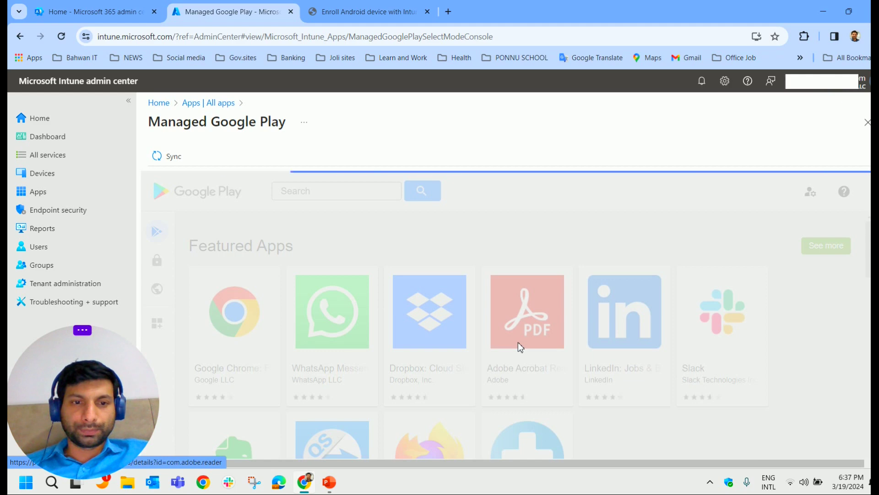
scroll(578, 321, "down", 3)
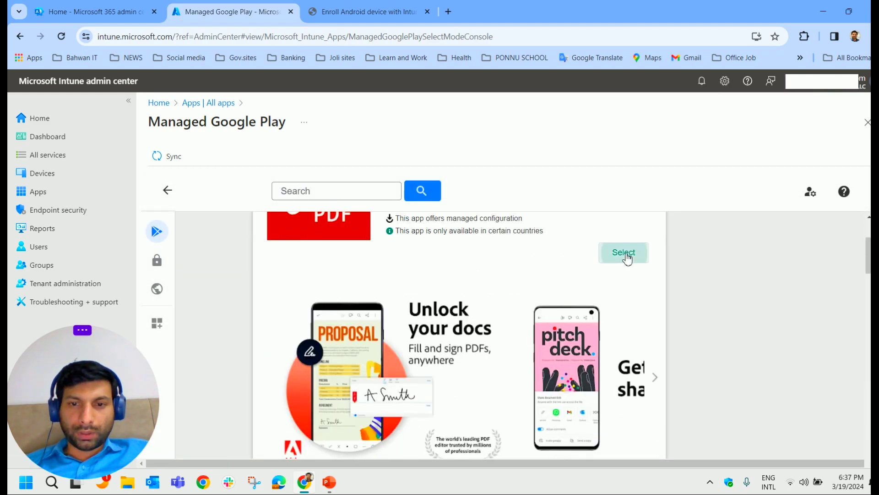
left_click(170, 159)
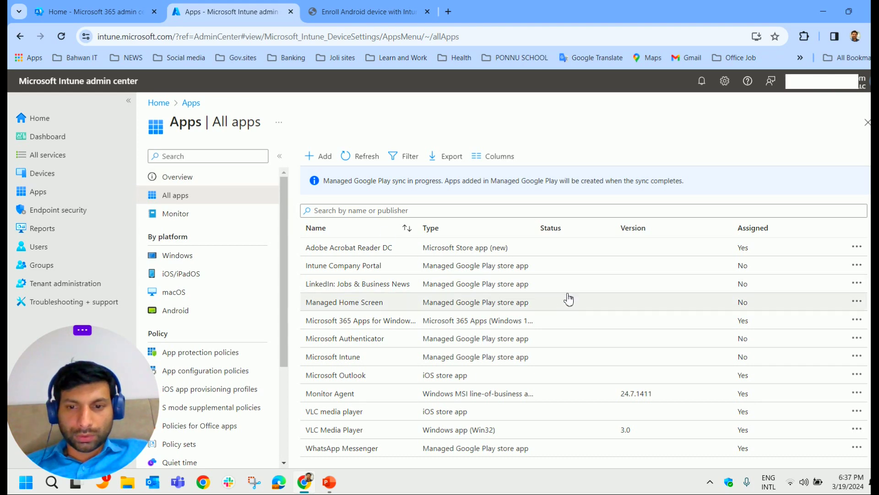